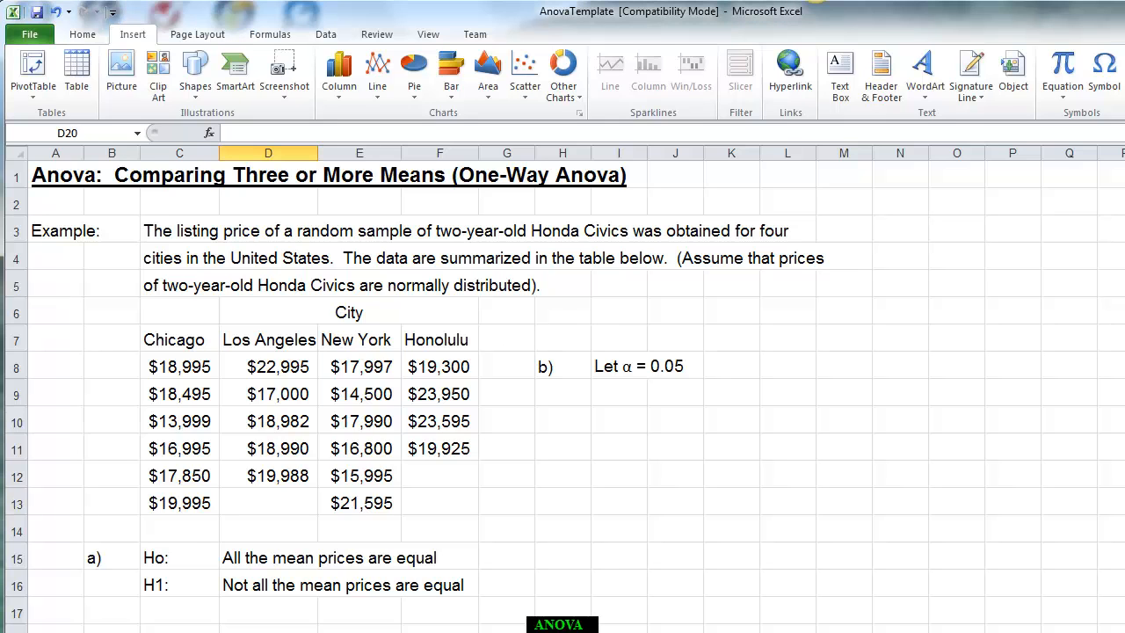
- Switch to the worksheet containing the ANOVA table and the green data-entry cells
key("ctrl+Page_Down")
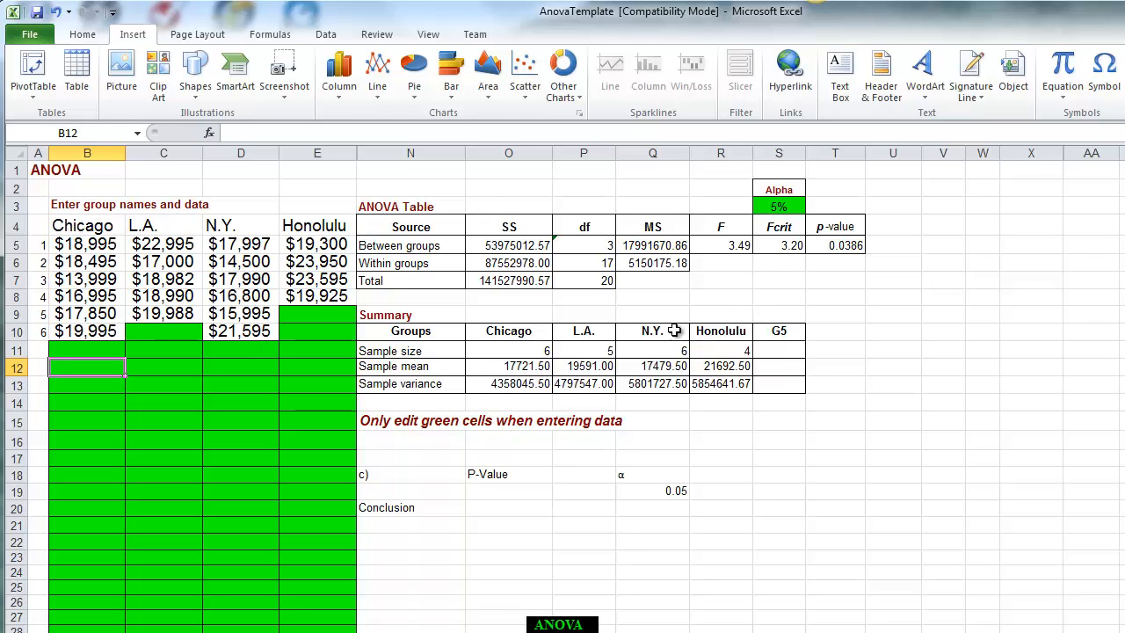
- Try an Alpha of 1% in cell S3 of the ANOVA template and set it back to 5%
left_click(796, 207)
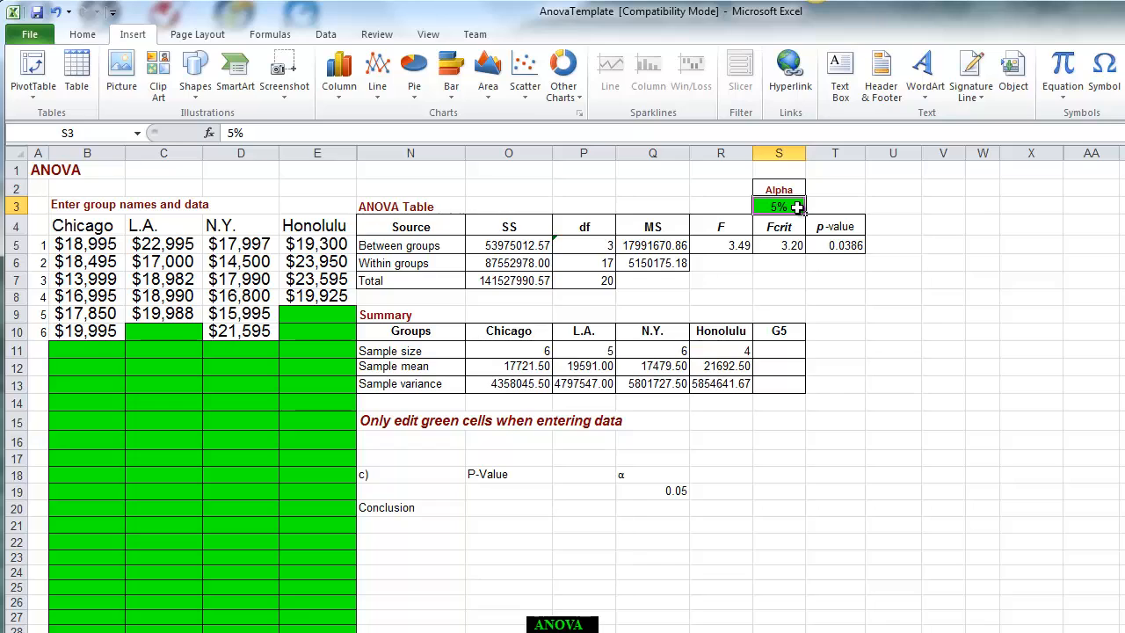
type("1")
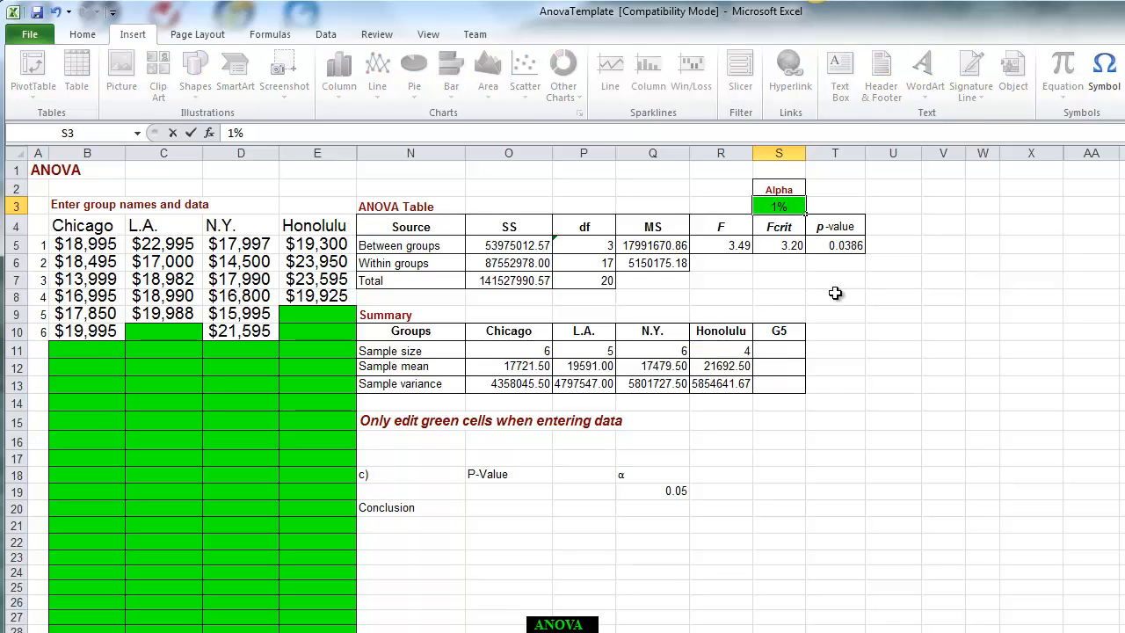
left_click(834, 294)
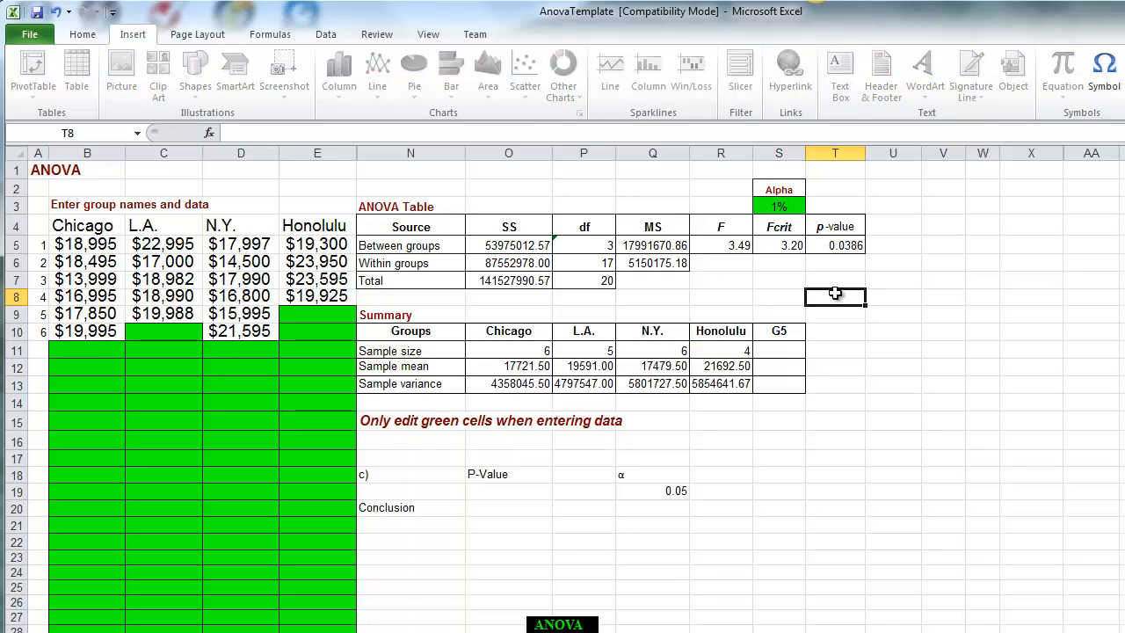
left_click(774, 209)
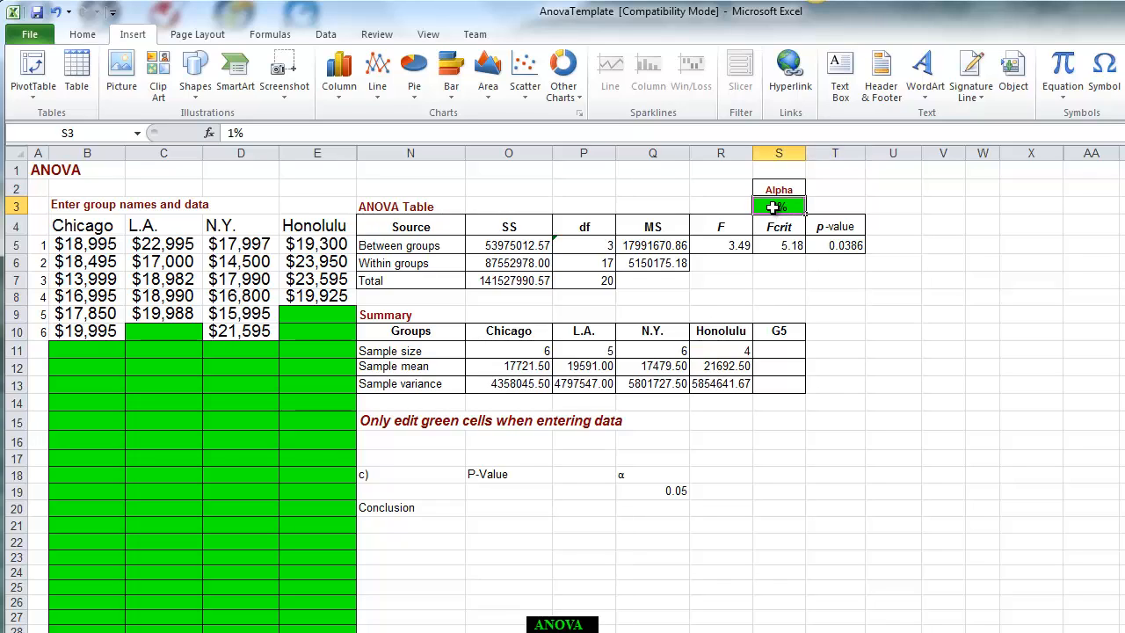
type("5")
left_click(783, 275)
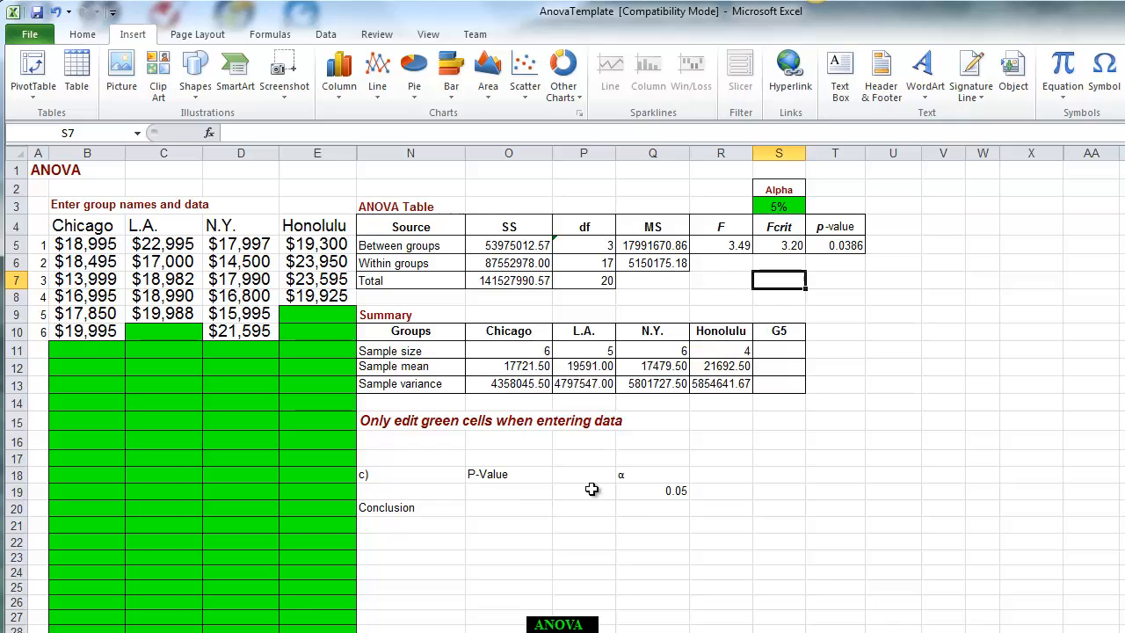
- Link cell O19 under P-Value to the p-value in cell T5 of the ANOVA table
left_click(506, 496)
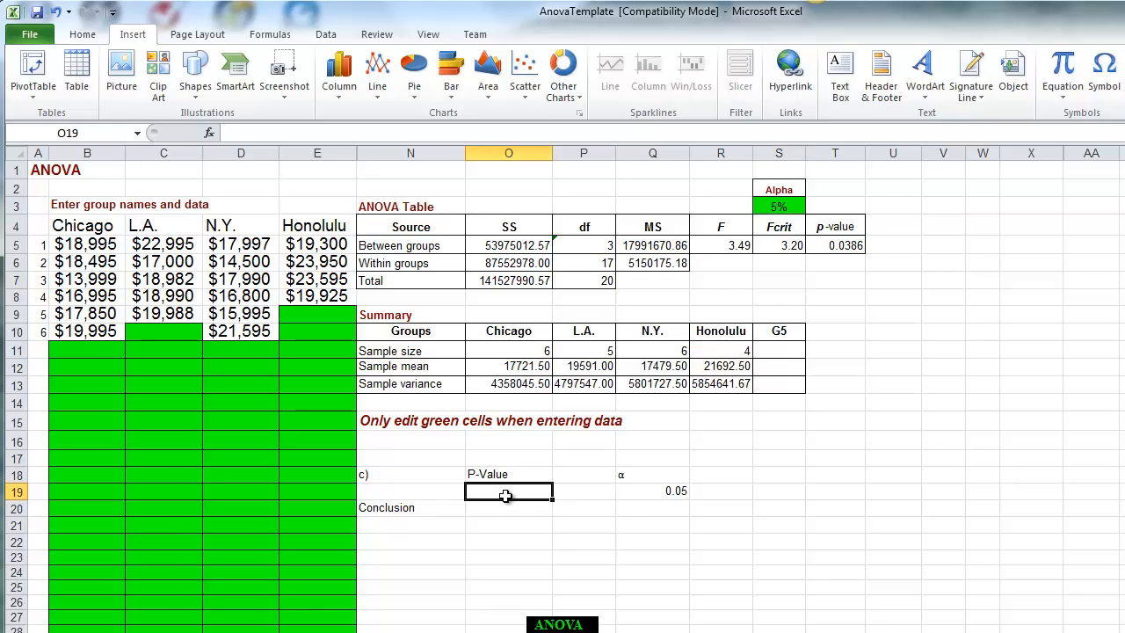
type("=")
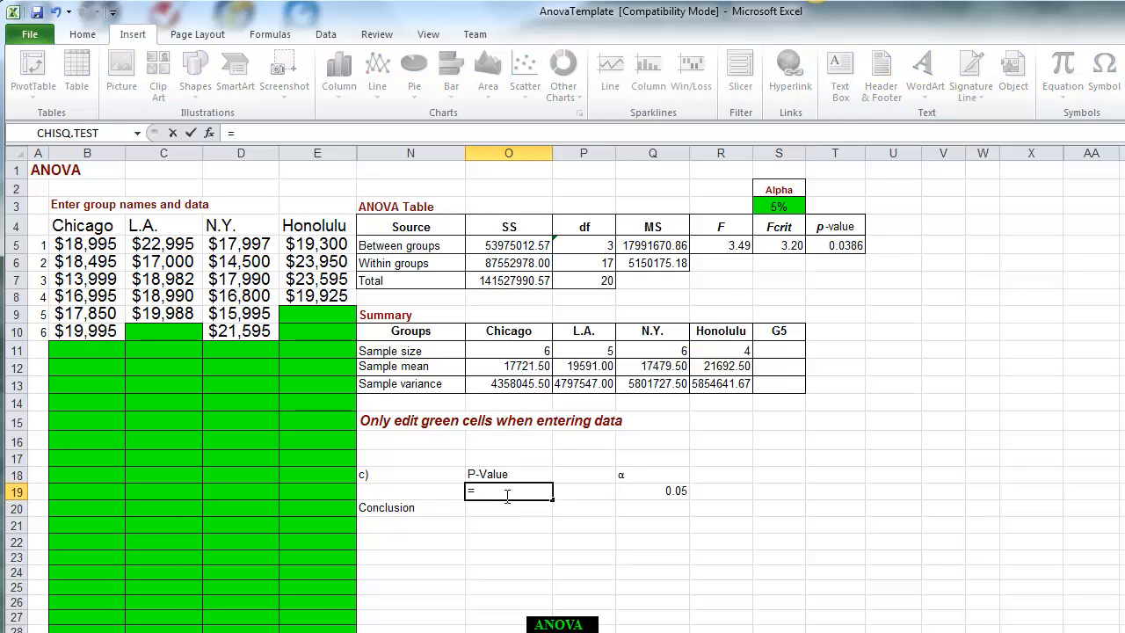
left_click(853, 245)
key("Return")
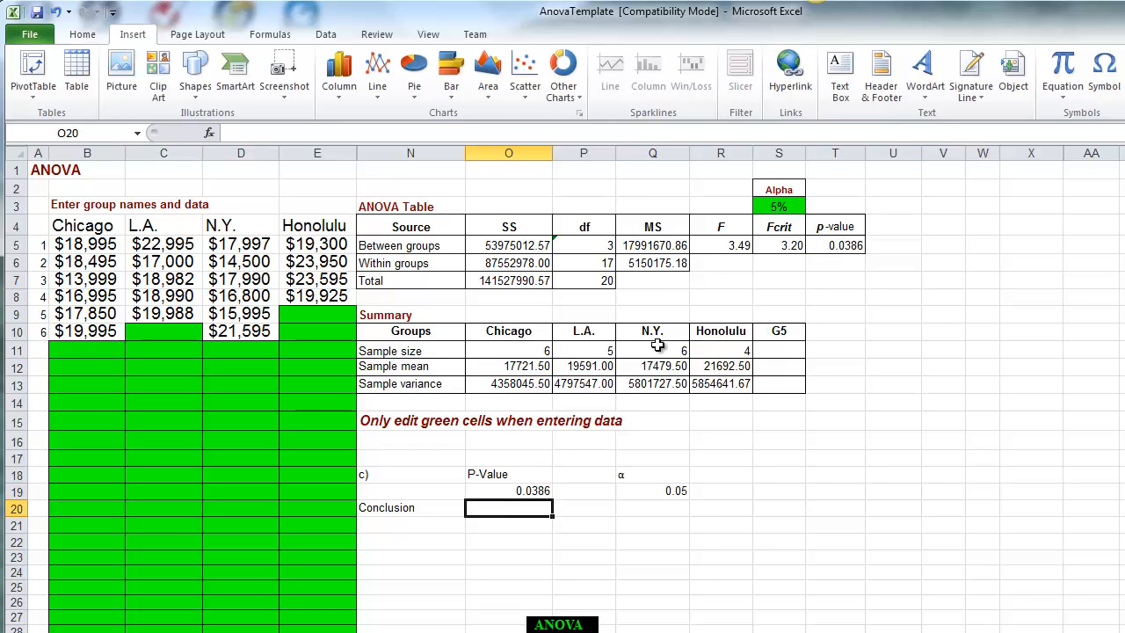
- Show the α value in cell Q19 with four decimal places
left_click(643, 494)
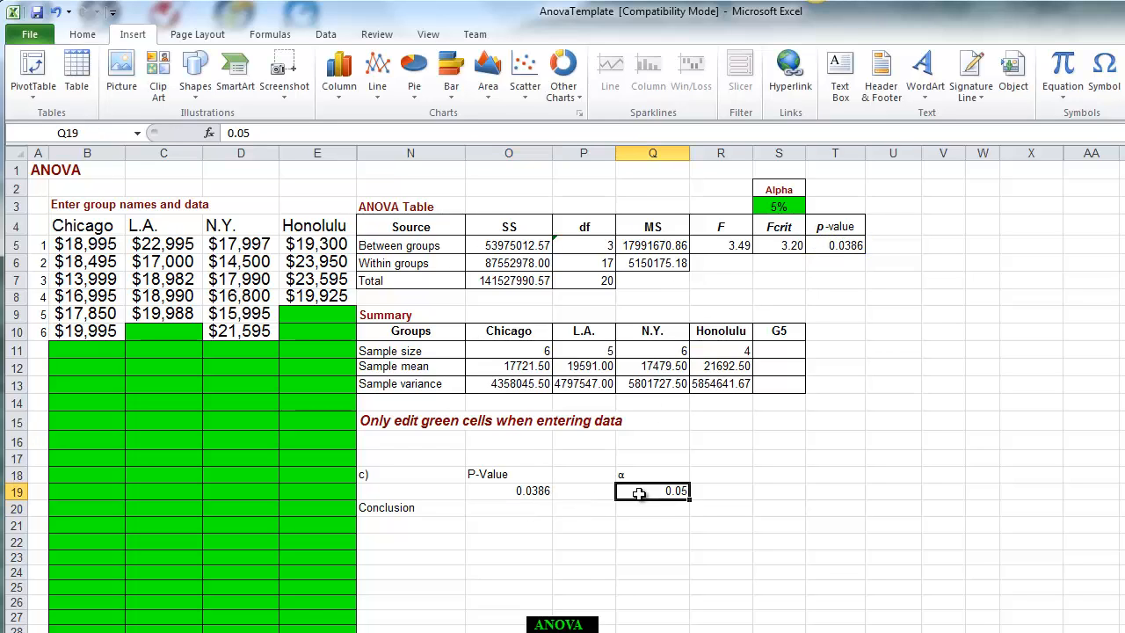
left_click(81, 34)
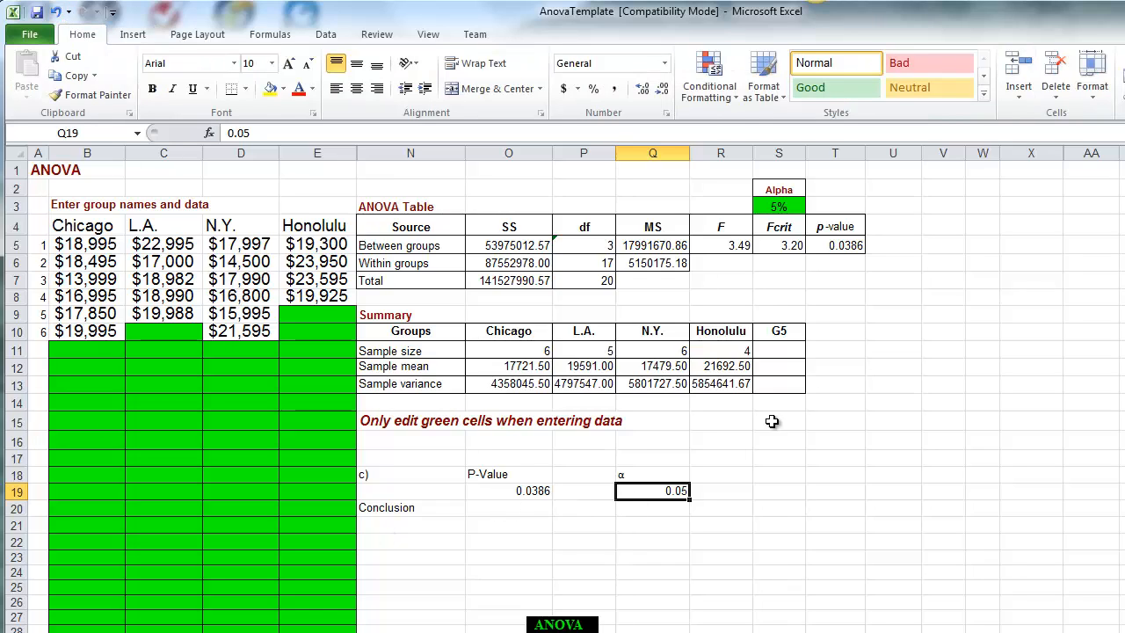
left_click(644, 91)
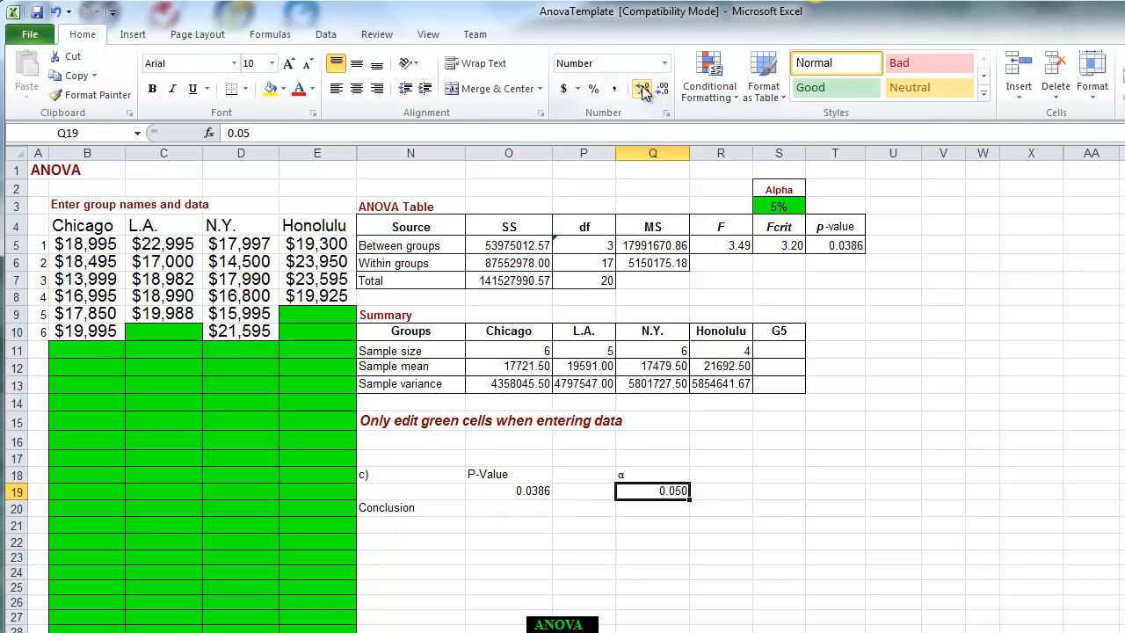
left_click(644, 91)
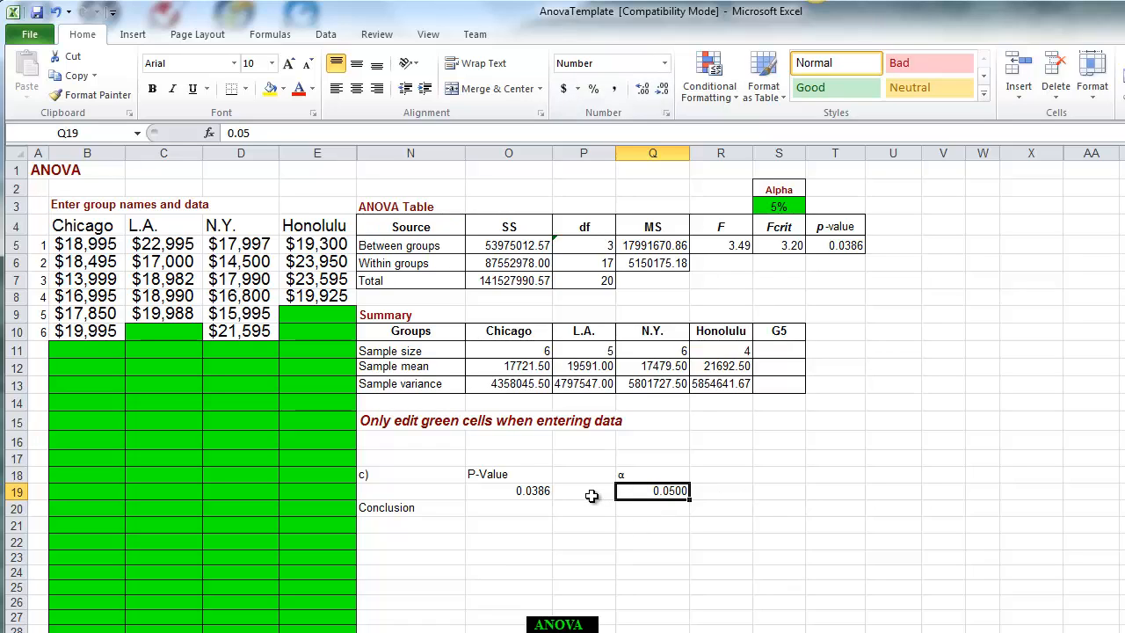
- Enter "<" in cell P19 between the P-Value and α values and centre it horizontally
left_click(589, 494)
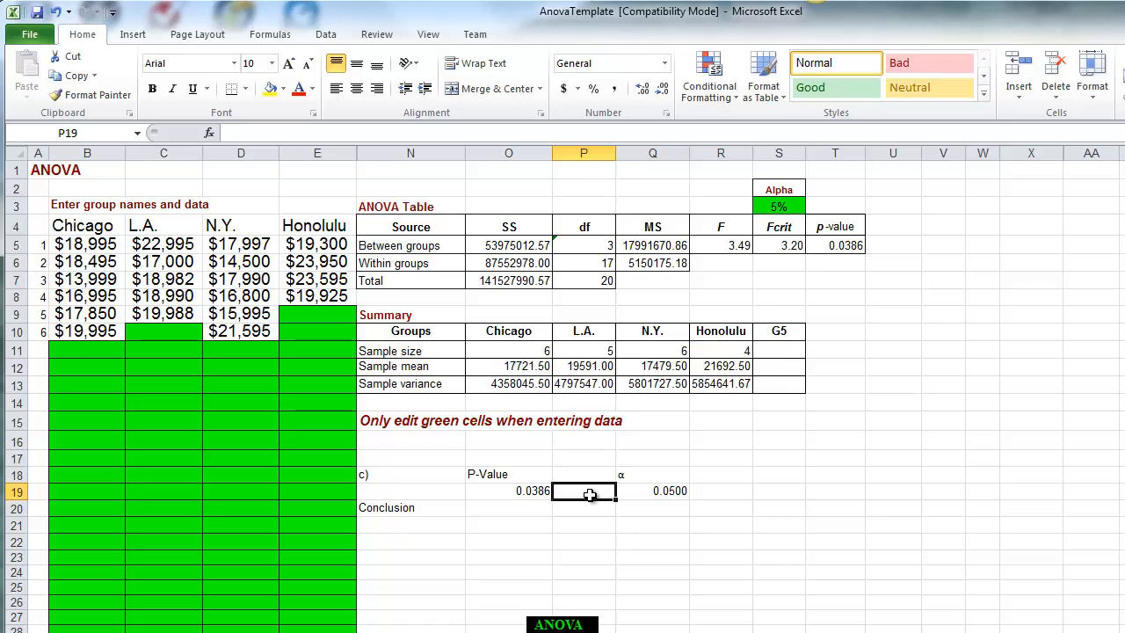
type("<")
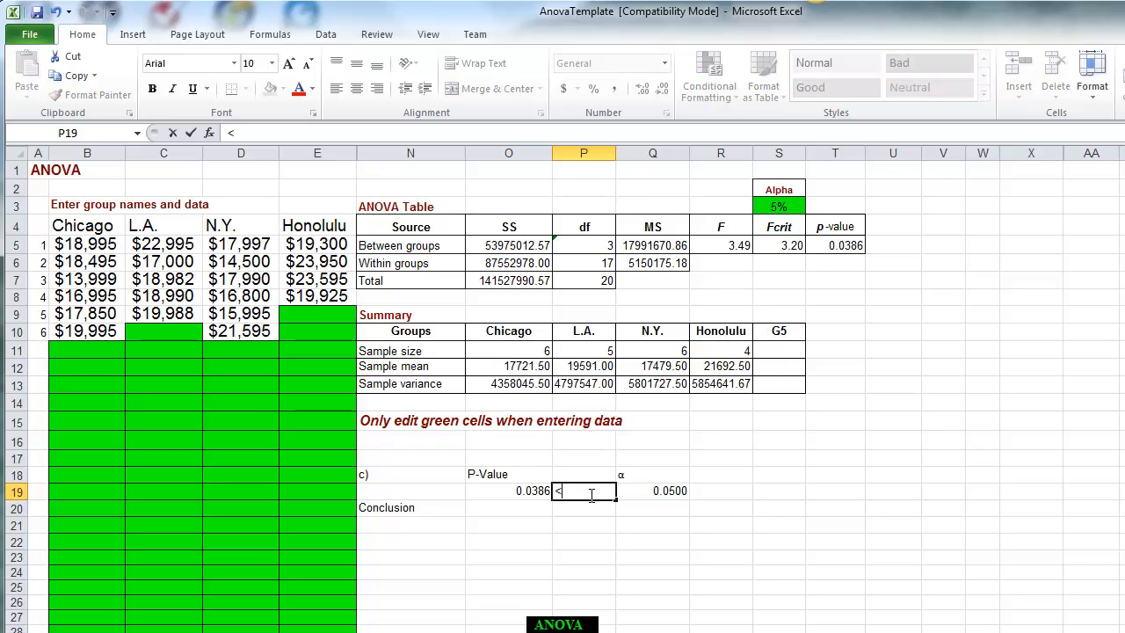
left_click(583, 508)
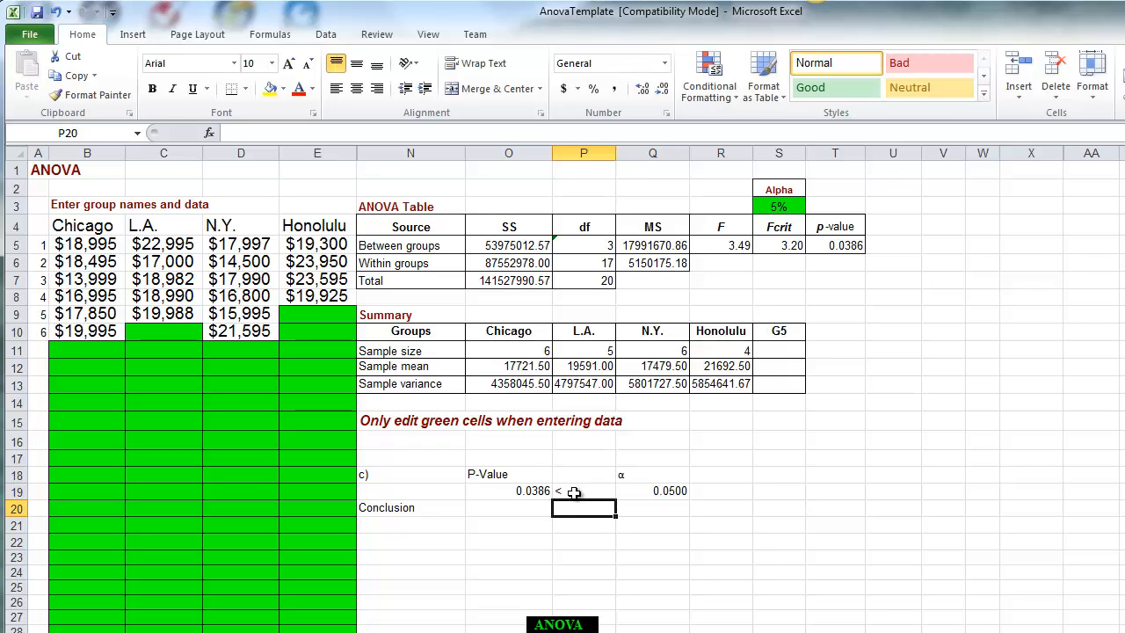
left_click(583, 495)
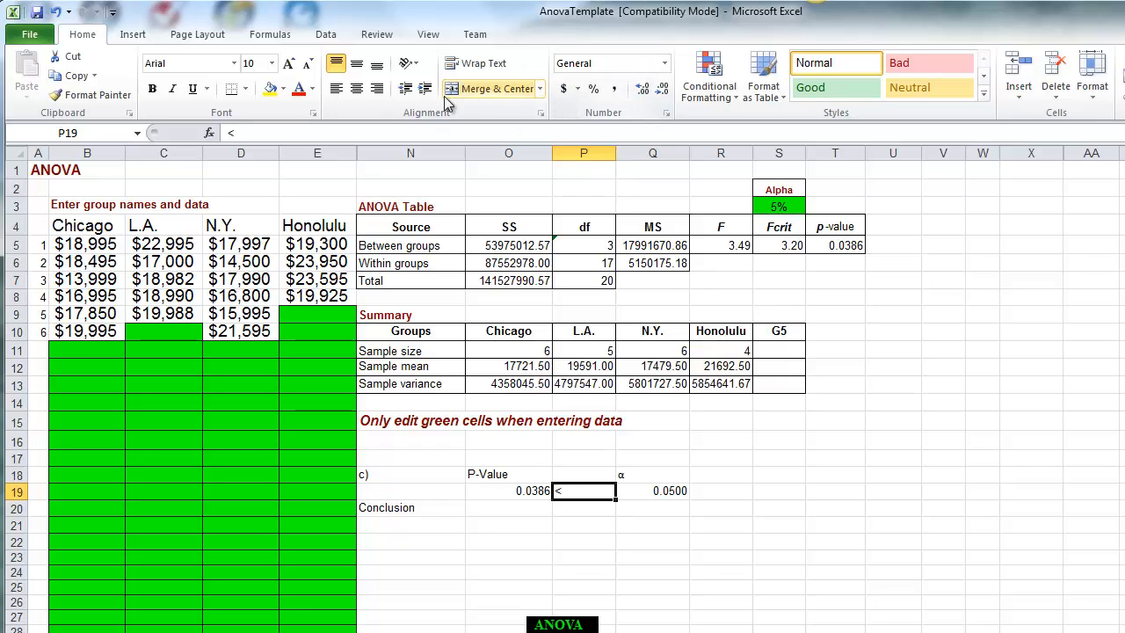
left_click(356, 88)
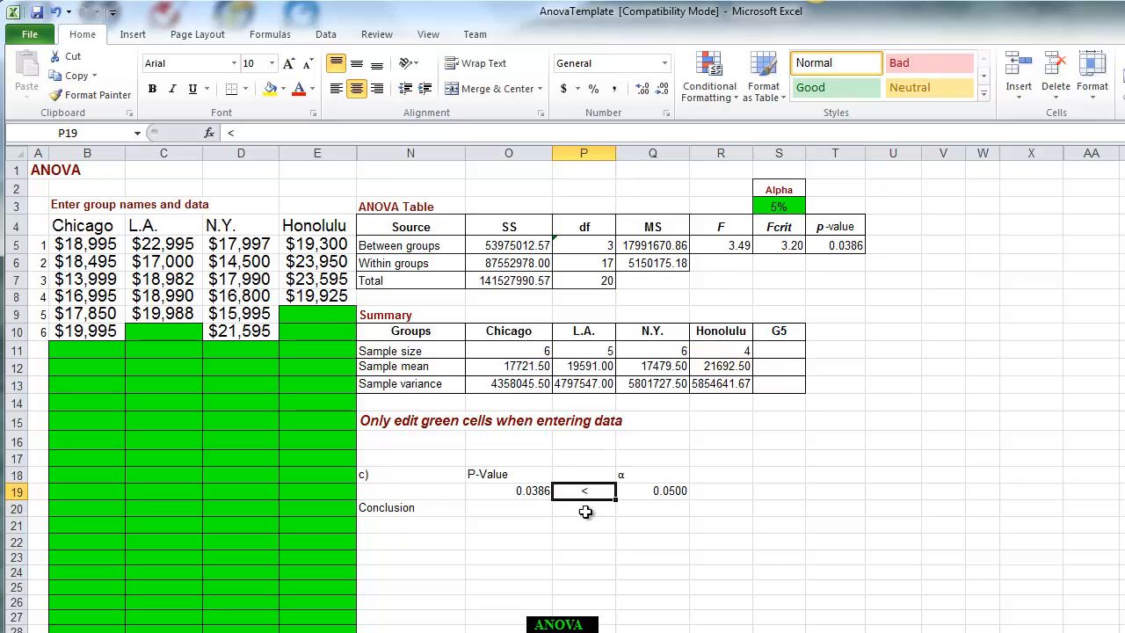
- Enter "The results are significant." in cell O20 beside the Conclusion label
left_click(493, 508)
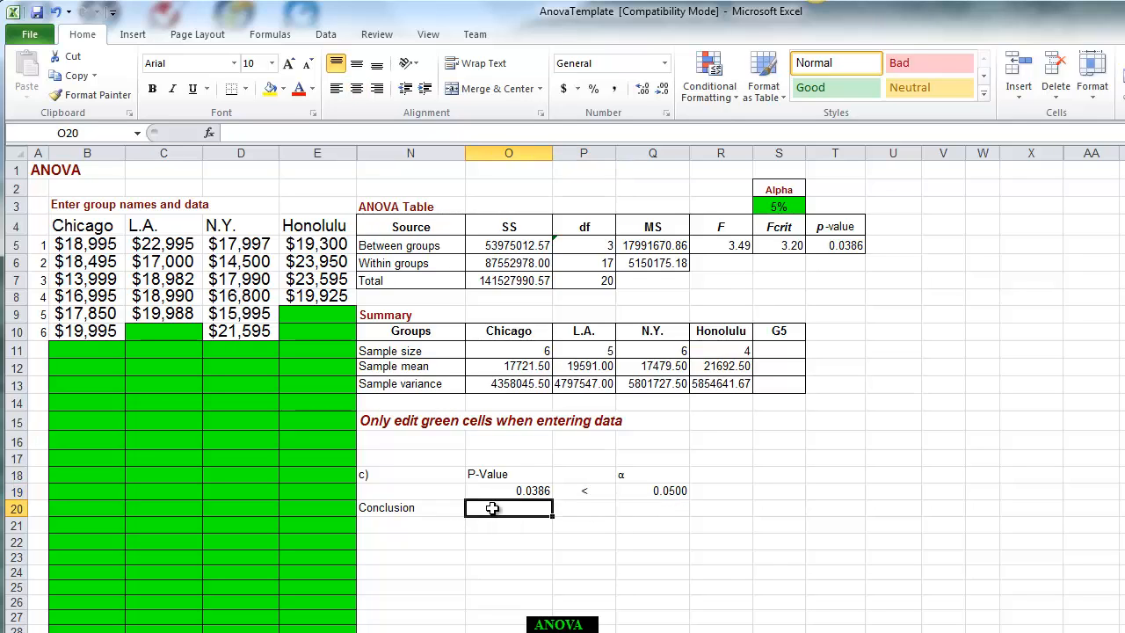
type("The r")
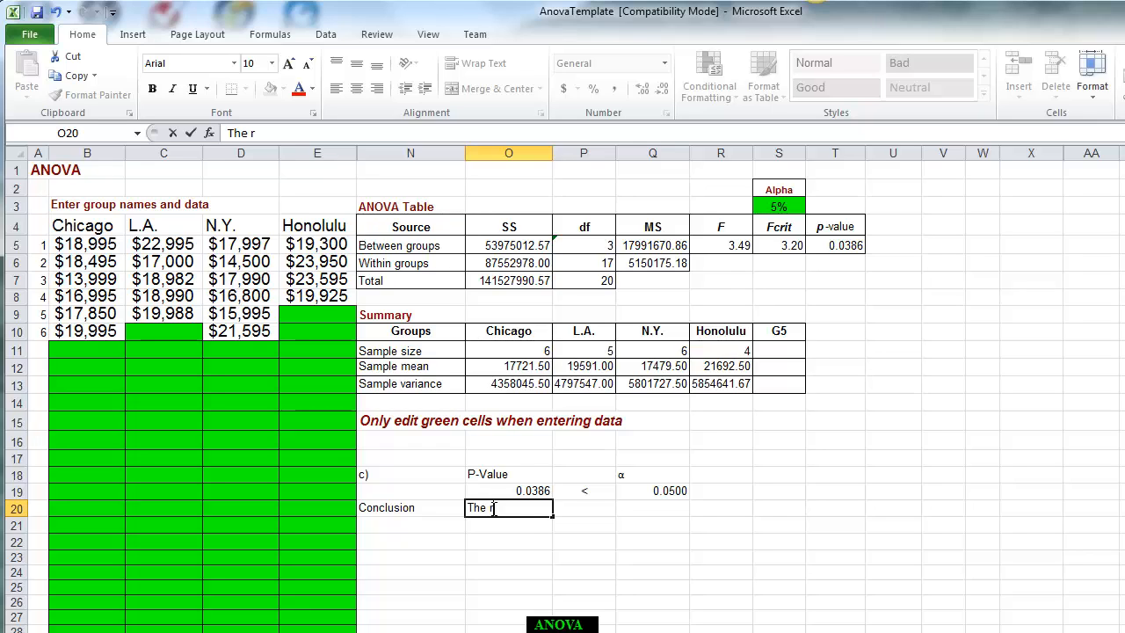
type("esults are significant.")
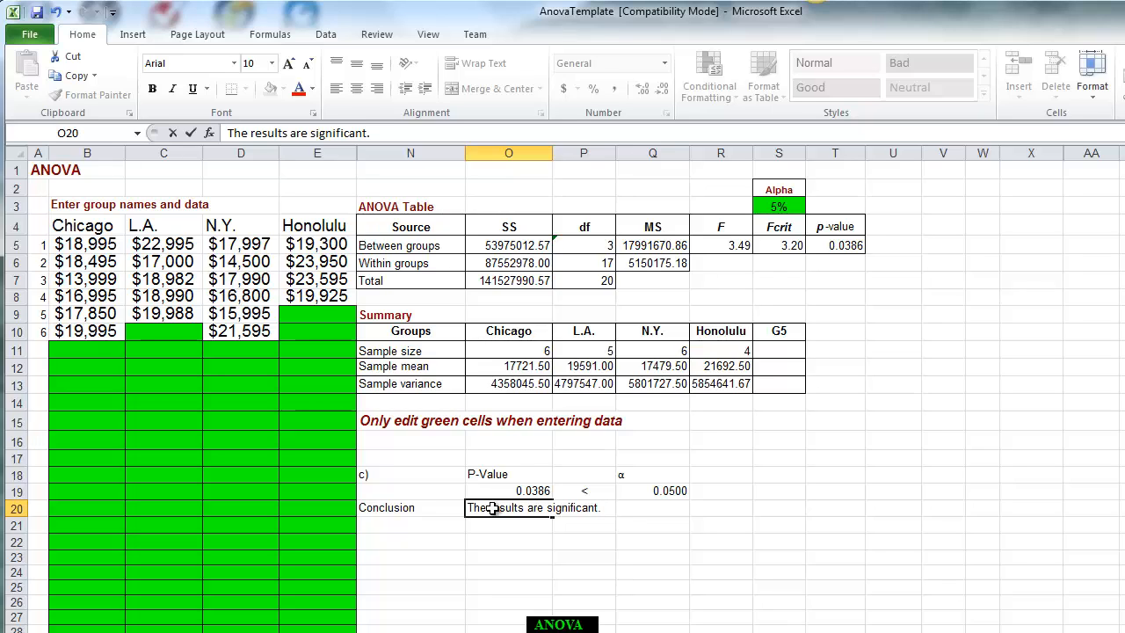
key("Return")
- Add the second conclusion line "Therefore, we REJECT the Ho." in cell O21
type("ther")
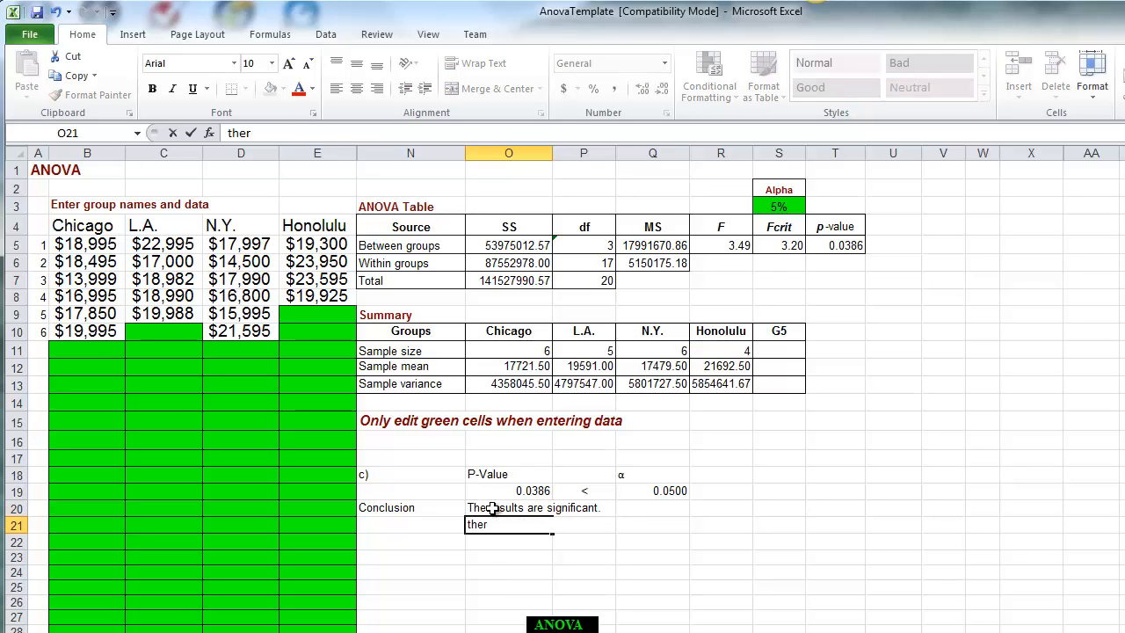
key("BackSpace")
key("BackSpace")
type("Ther")
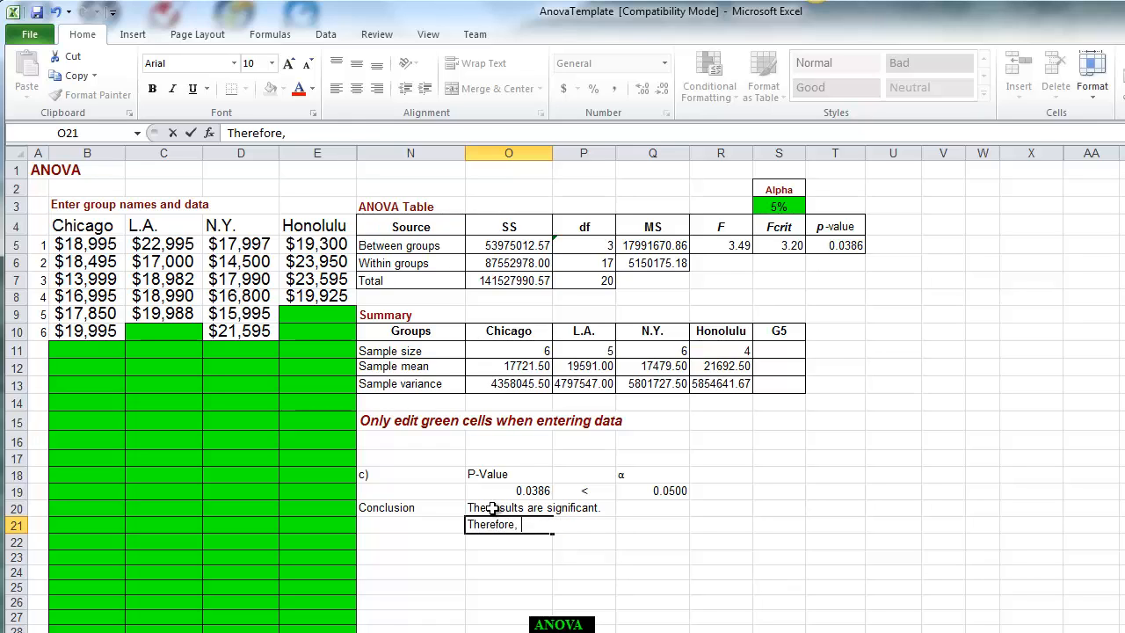
type("efore, we REJEC")
type("JECT ")
type("the Ho.")
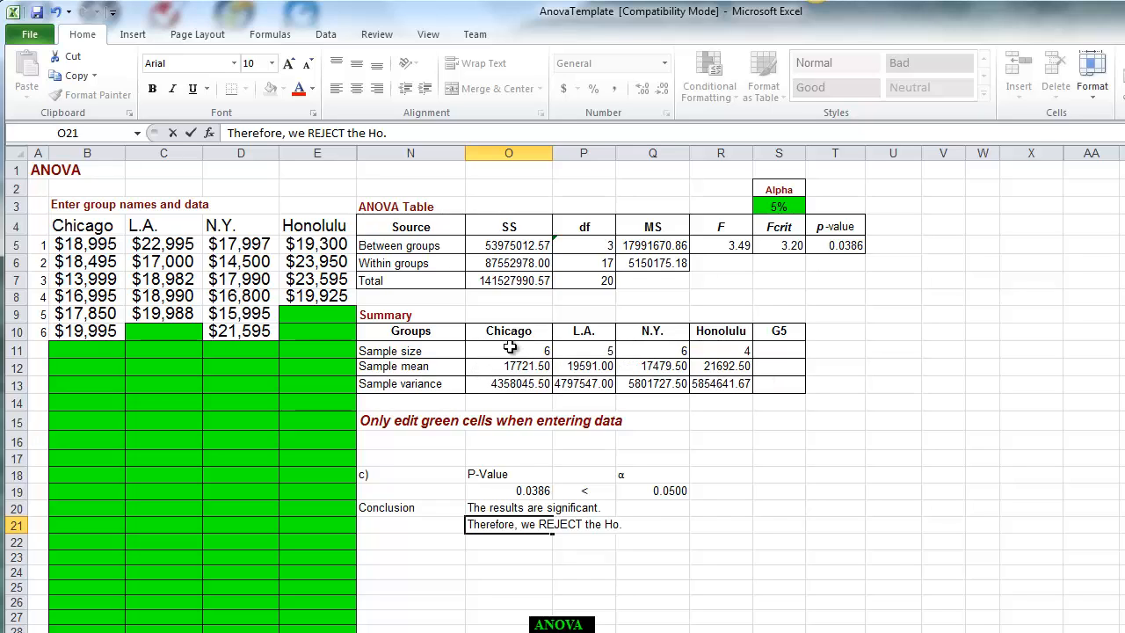
left_click(575, 542)
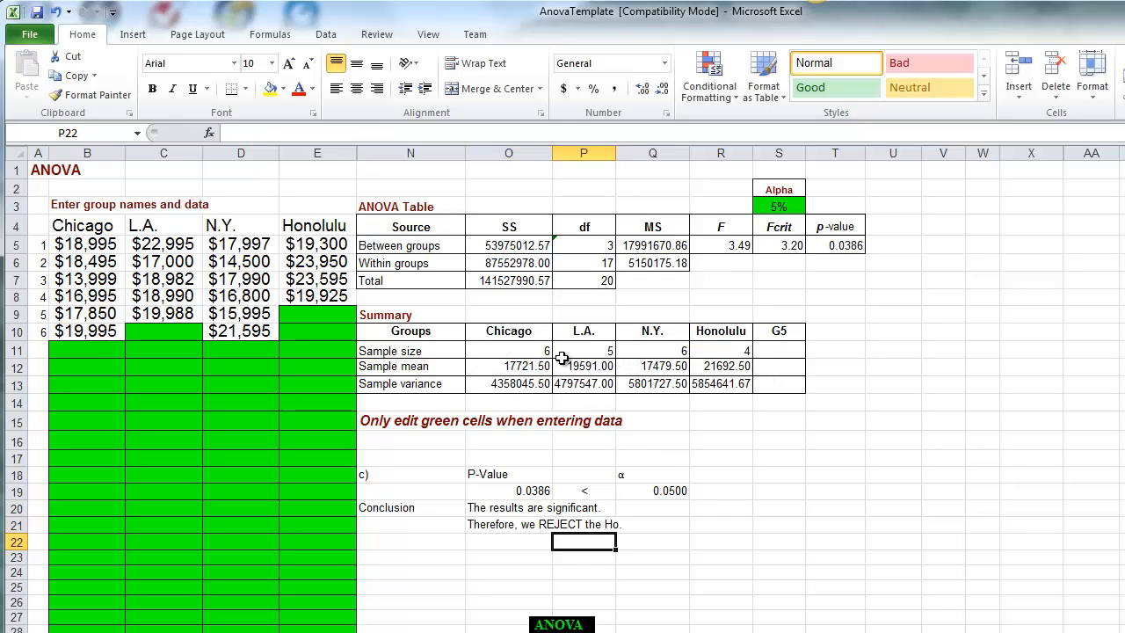